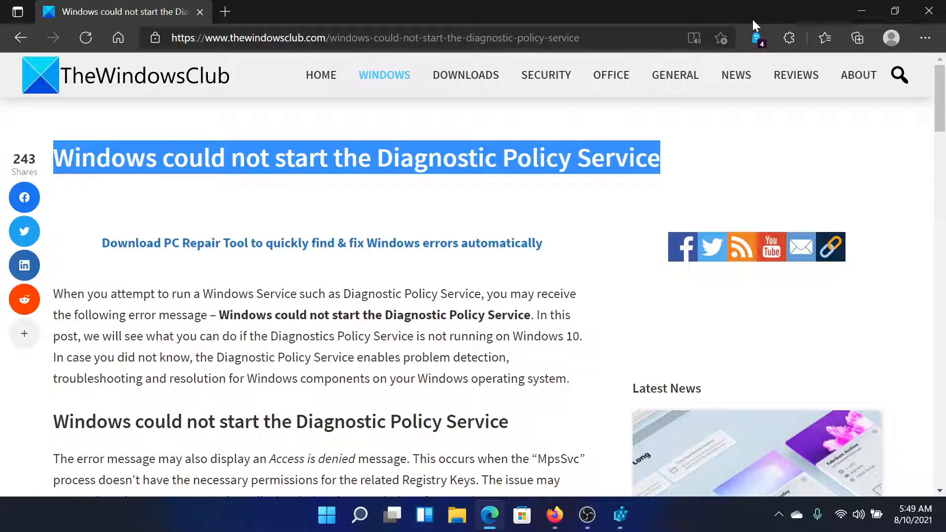
Step: Highlight and release the article title while reviewing the Diagnostic Policy Service fix steps
left_click_drag(53, 158, 666, 174)
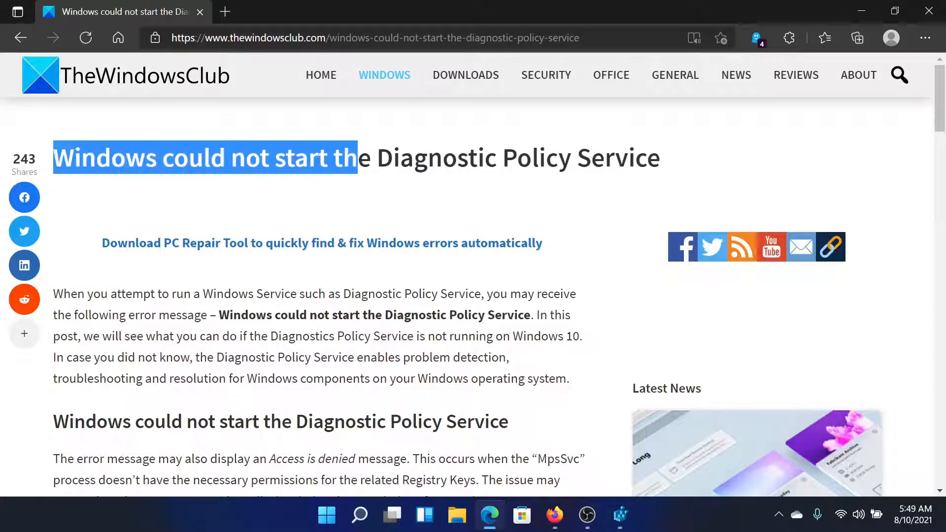
left_click(667, 174)
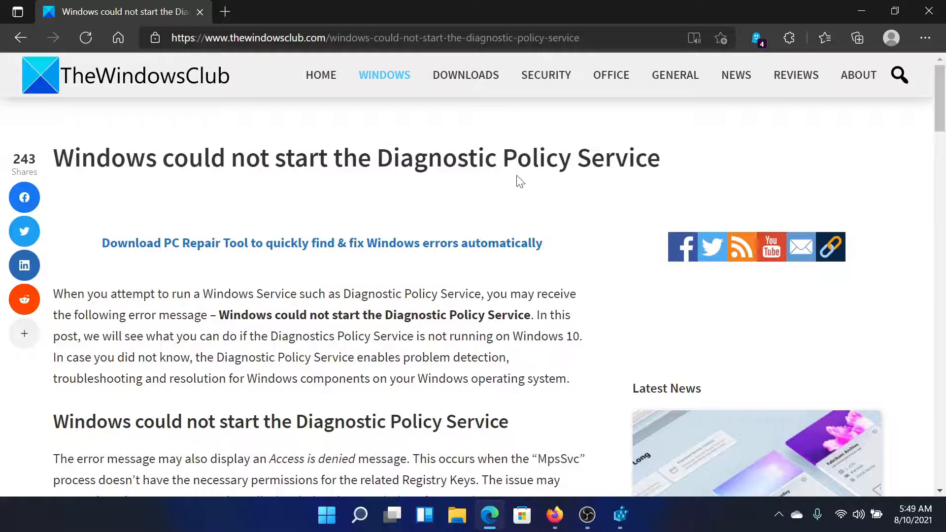
scroll(443, 259, "down", 5)
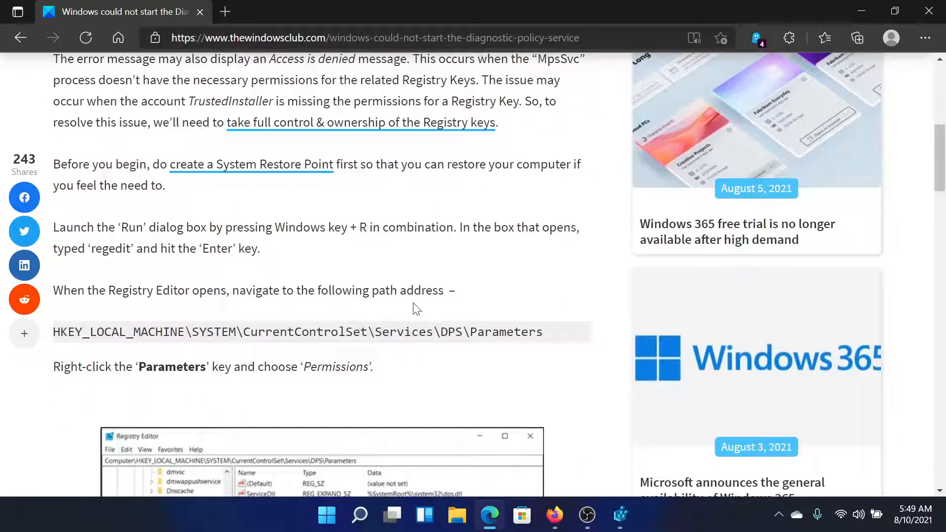
scroll(415, 309, "down", 2)
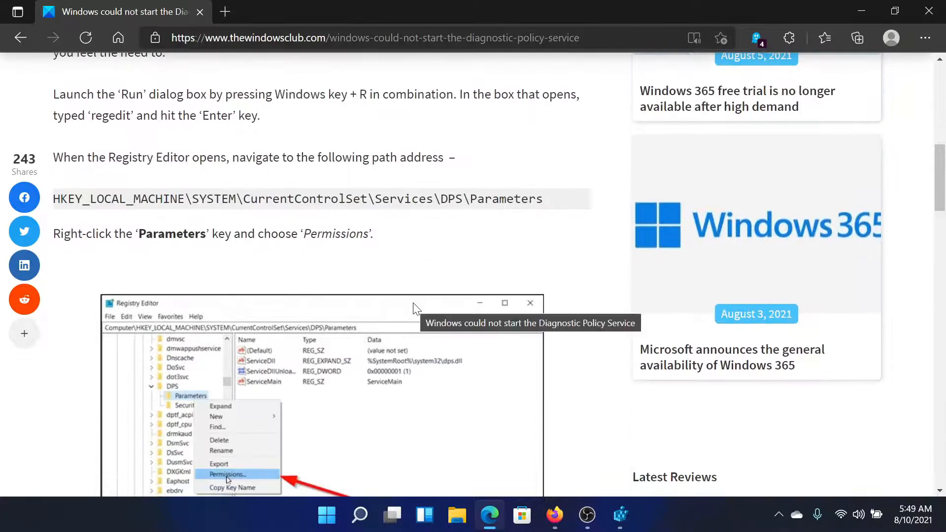
Step: Launch Registry Editor via the Run dialog (regedit) at the DPS\Parameters key
key("super+r")
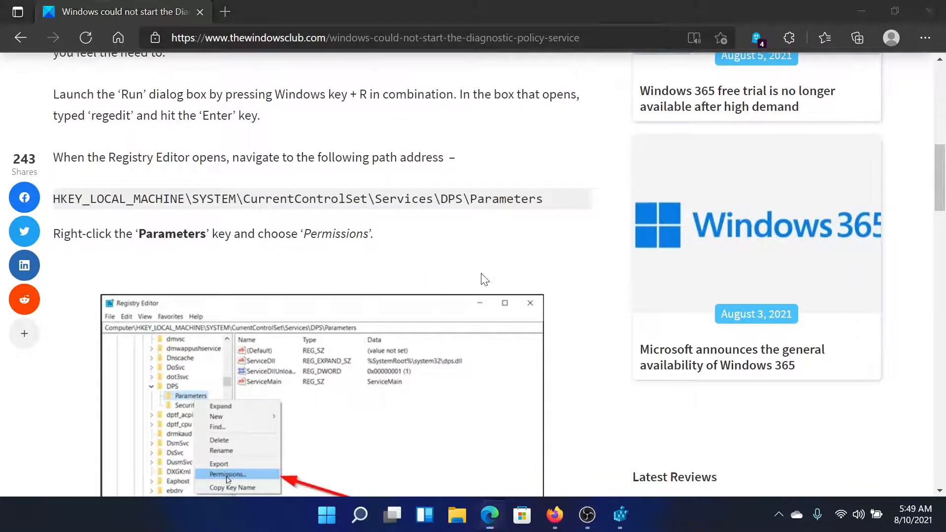
type("regedit")
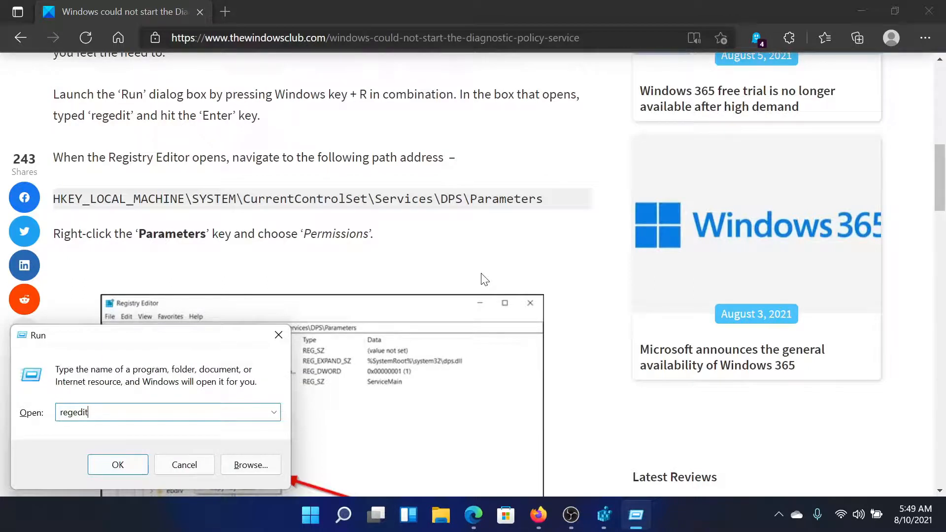
left_click(603, 522)
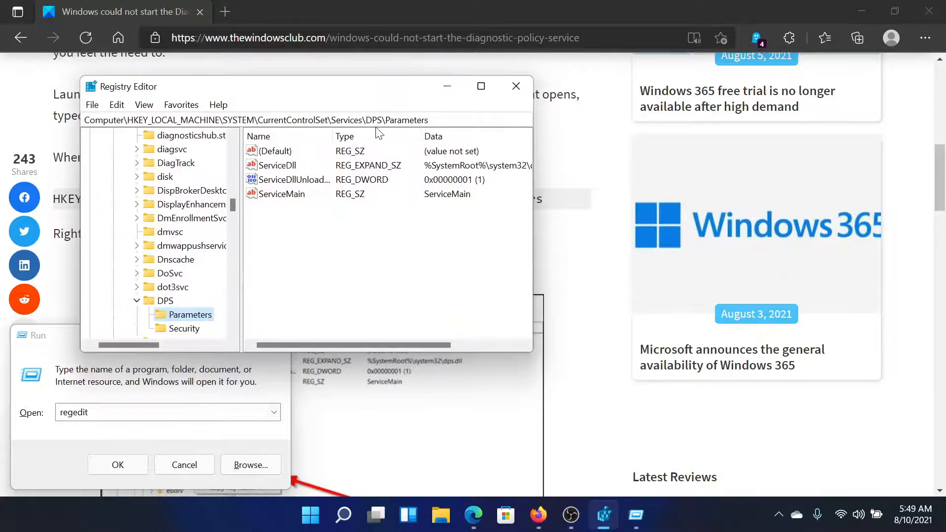
Step: Allow Full Control on the Parameters key for Administrators and Users
right_click(191, 321)
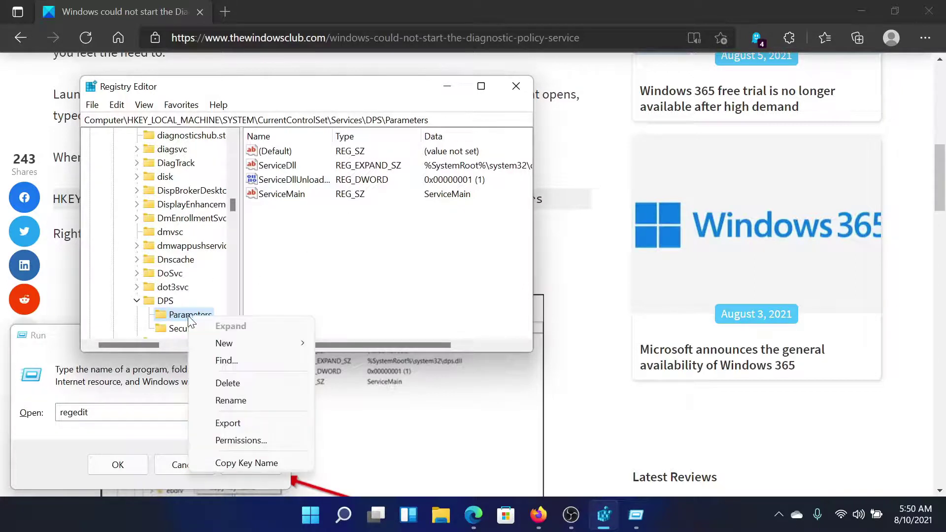
left_click(241, 440)
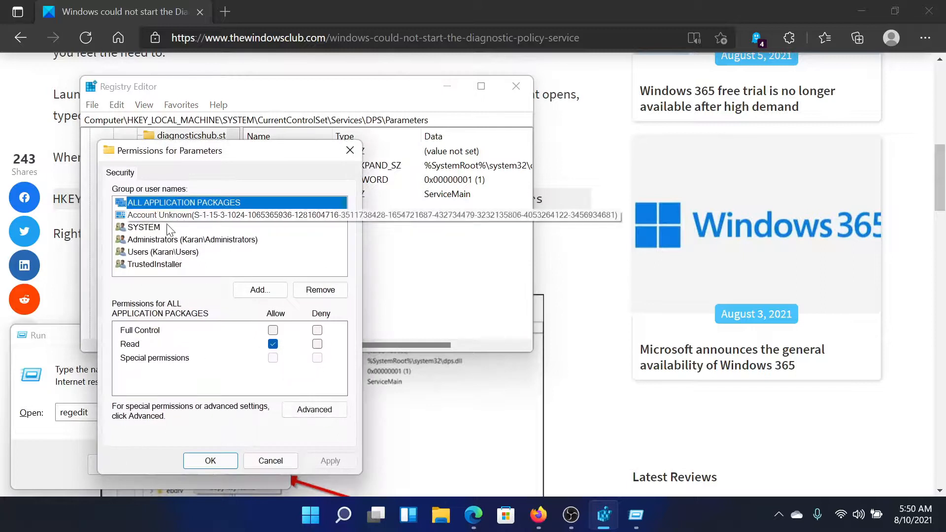
left_click(166, 241)
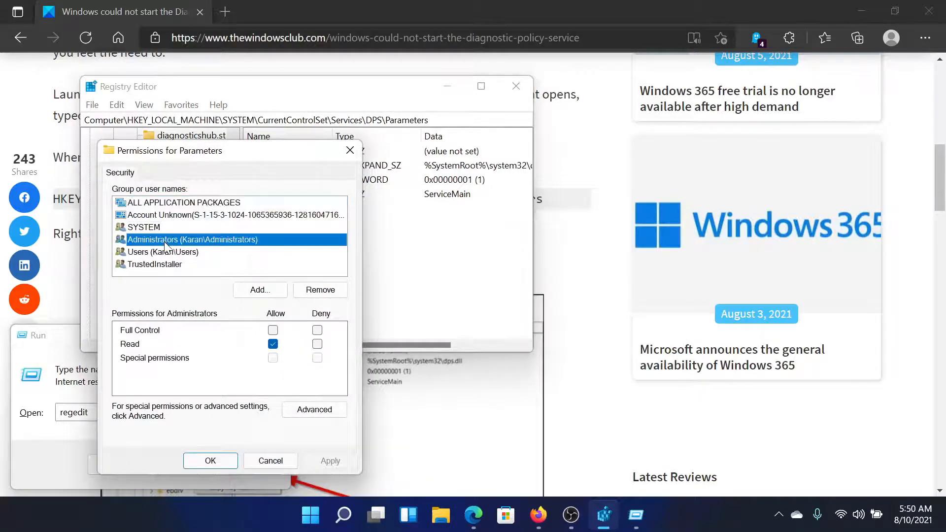
left_click(273, 330)
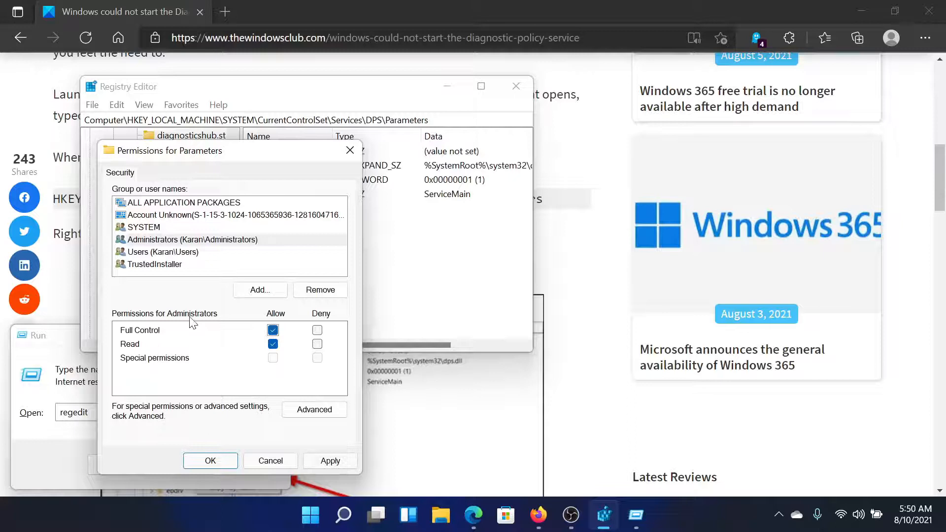
left_click(187, 255)
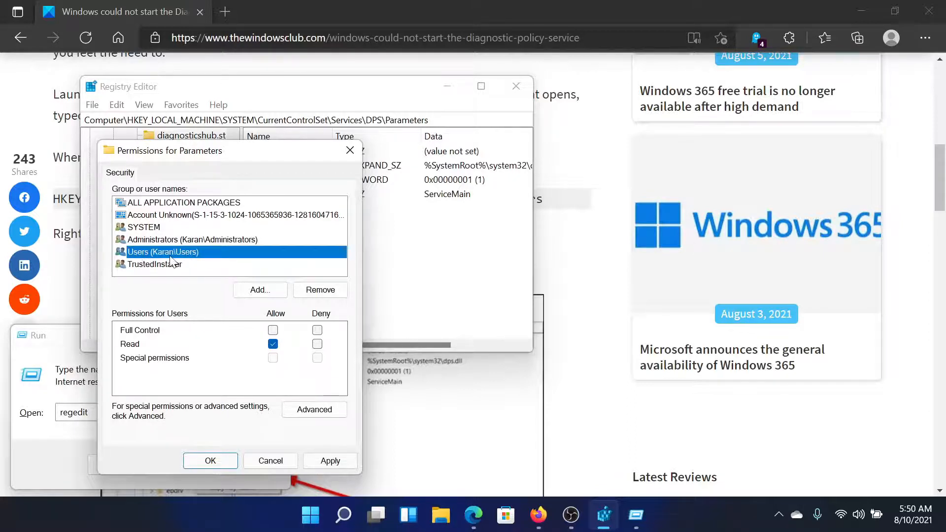
left_click(273, 331)
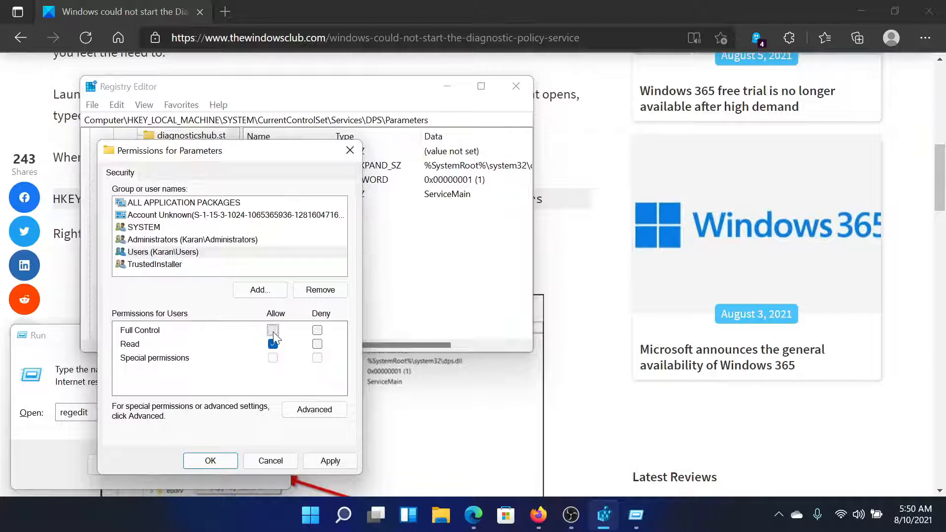
Step: Attempt to save the permissions, dismissing the access-denied errors and cancelling
left_click(328, 463)
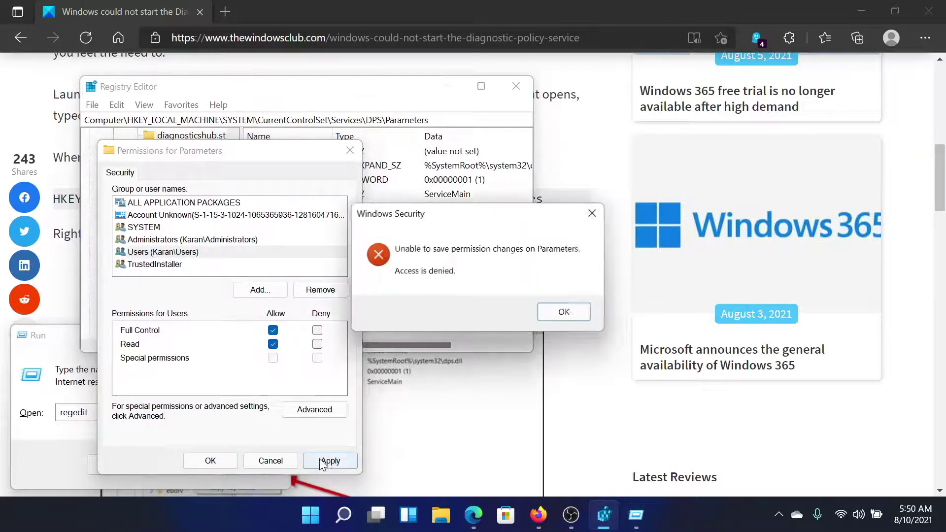
left_click(558, 313)
left_click(227, 462)
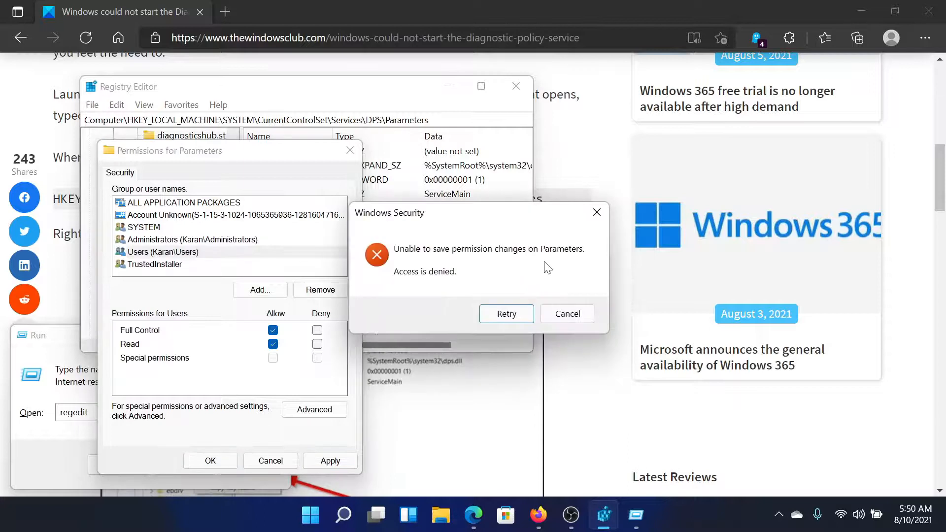
left_click(567, 313)
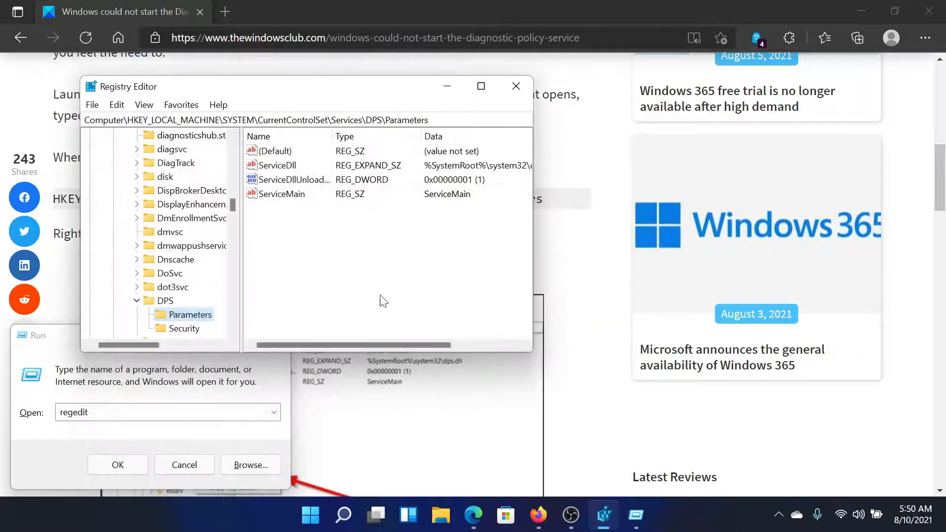
Step: Copy the WDI\Config registry key path from the Edge article
left_click(147, 2)
scroll(277, 281, "down", 2)
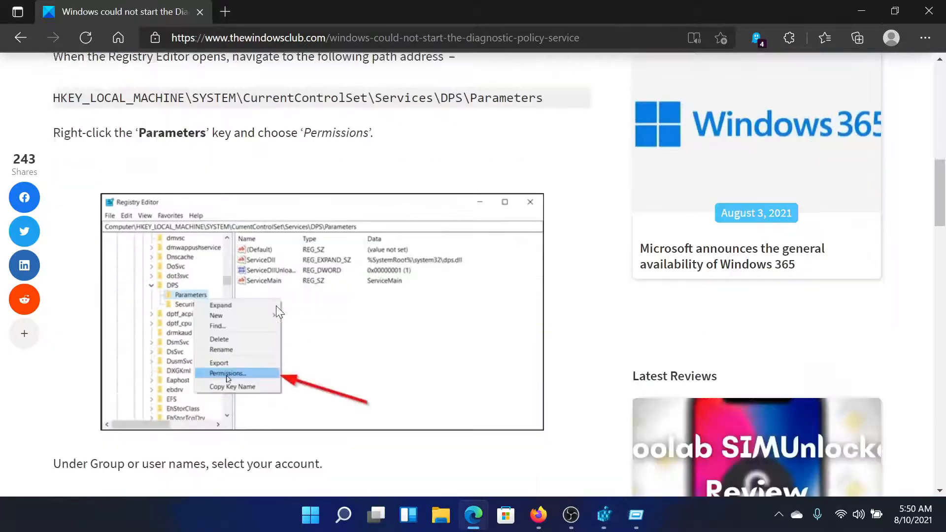
scroll(278, 309, "down", 4)
scroll(279, 311, "down", 3)
scroll(279, 311, "down", 3)
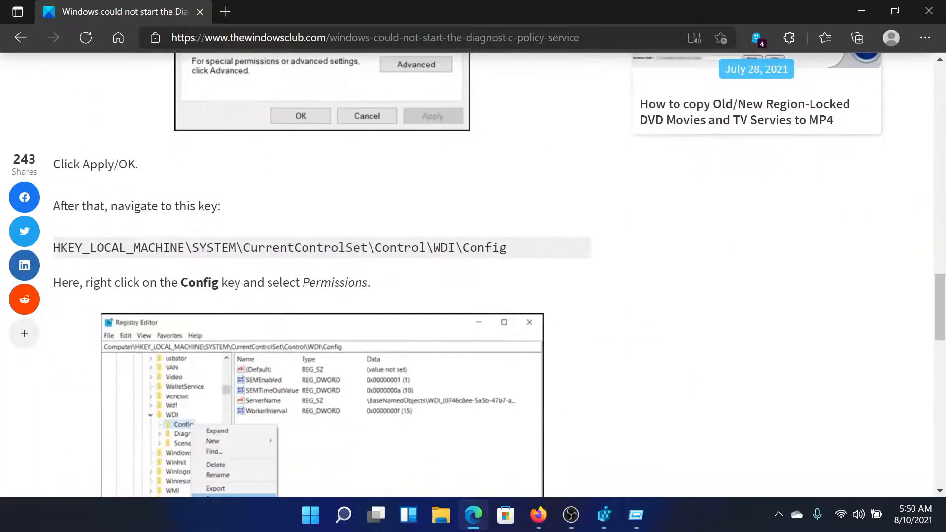
double_click(306, 248)
triple_click(305, 248)
right_click(247, 235)
left_click(309, 257)
scroll(269, 303, "down", 3)
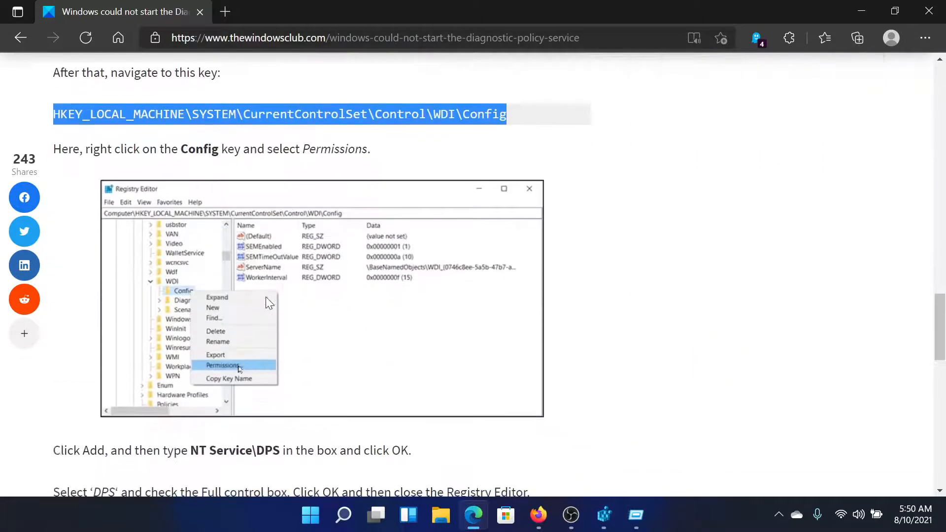
Step: Navigate Registry Editor to the WDI\Config key by pasting the copied path
left_click(606, 517)
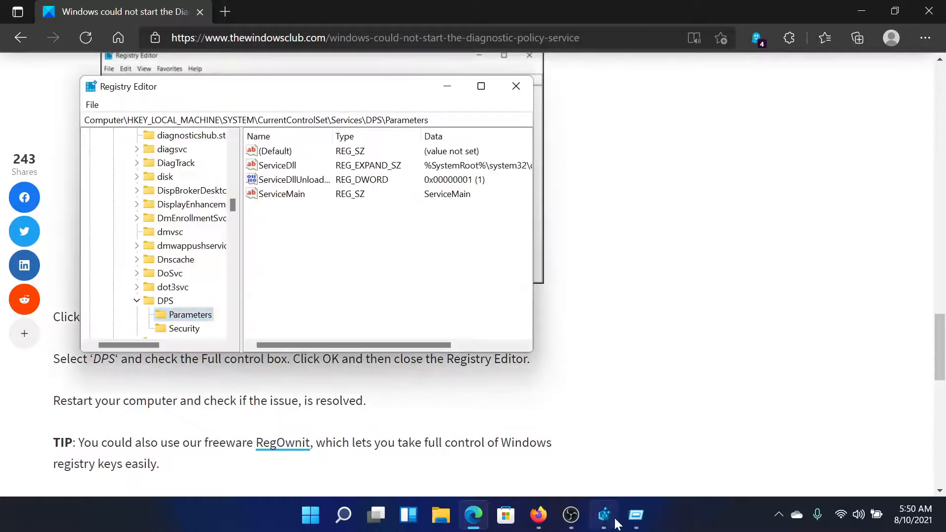
left_click_drag(444, 121, 84, 120)
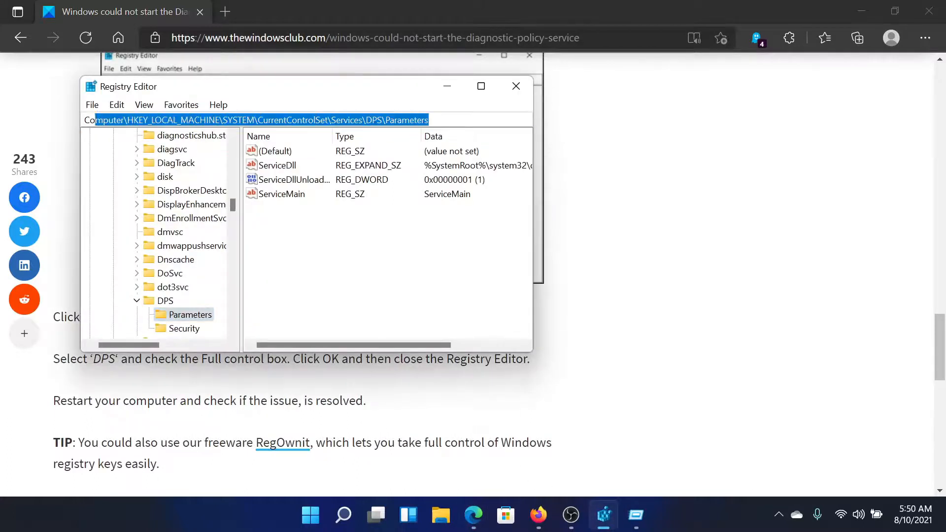
right_click(144, 120)
left_click(109, 193)
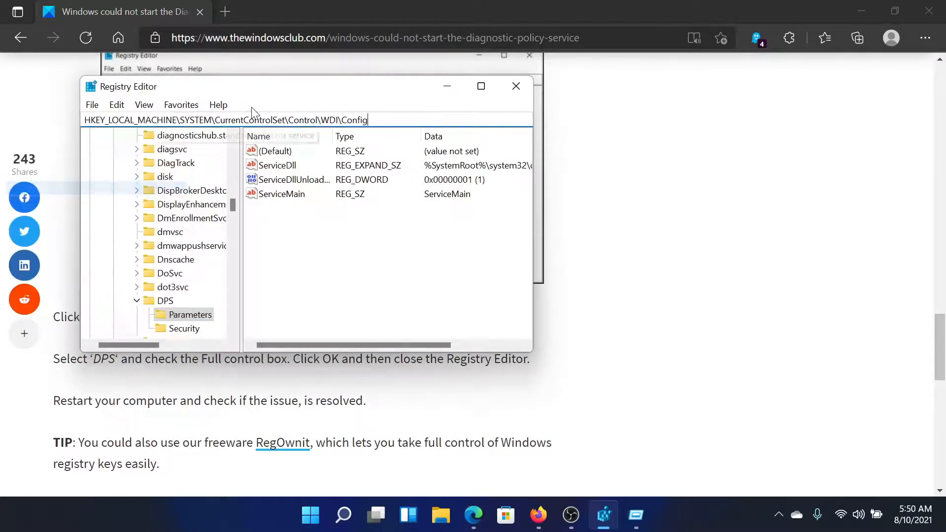
key("Return")
mouse_move(206, 172)
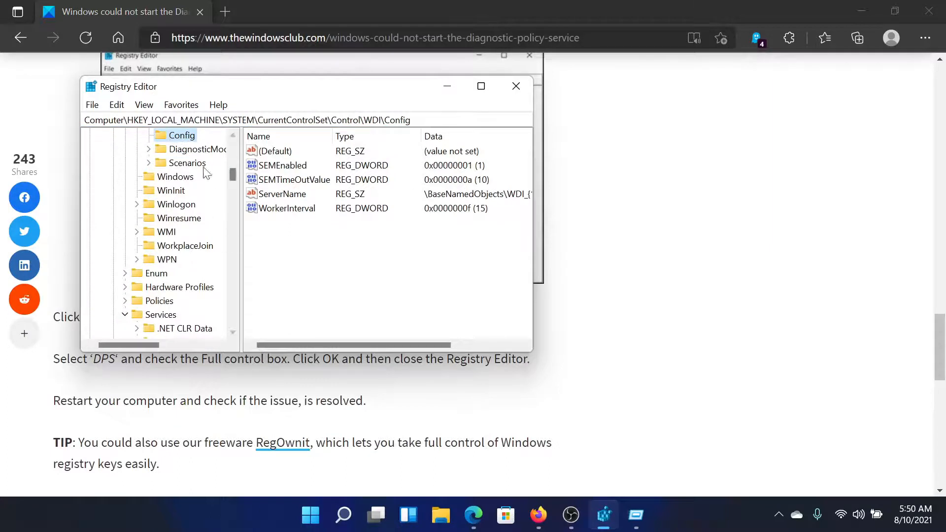
Step: Bring up the Config key's permissions and its add-user dialog
right_click(175, 140)
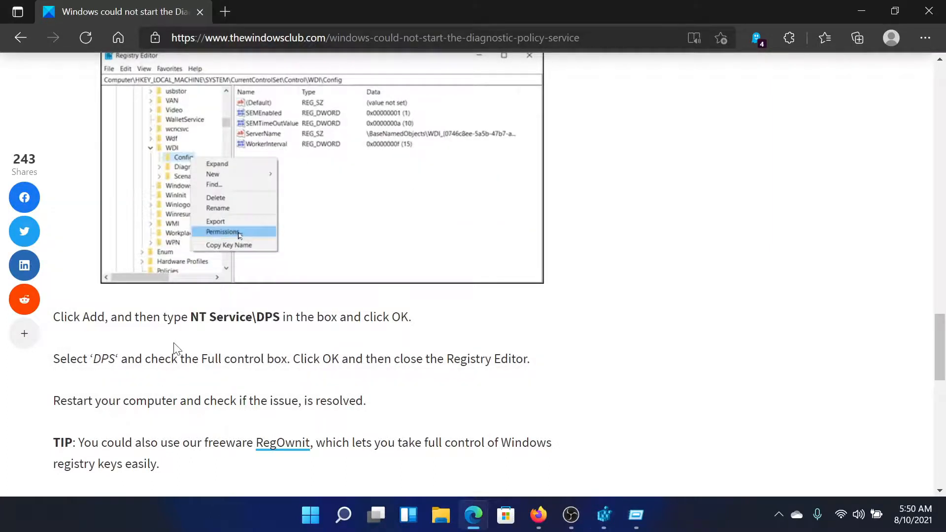
left_click(636, 516)
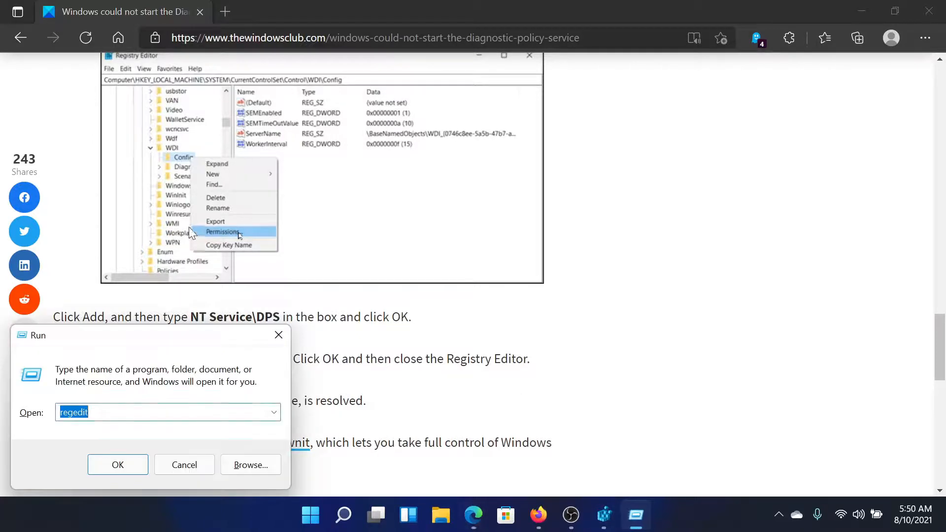
left_click(604, 515)
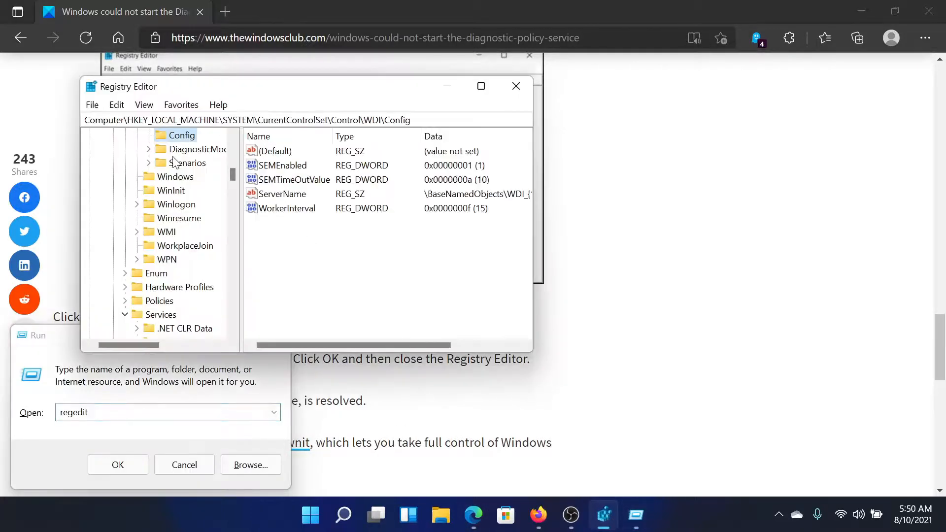
right_click(177, 141)
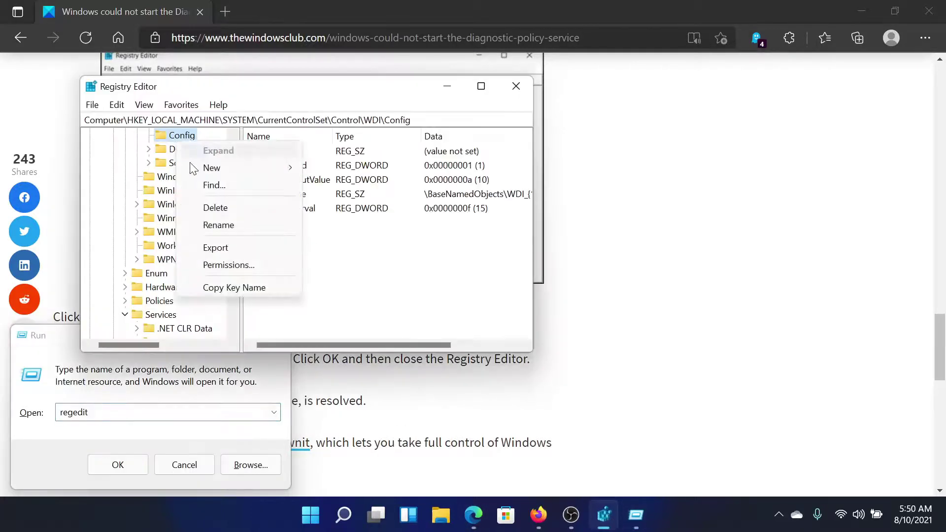
left_click(238, 264)
left_click(258, 290)
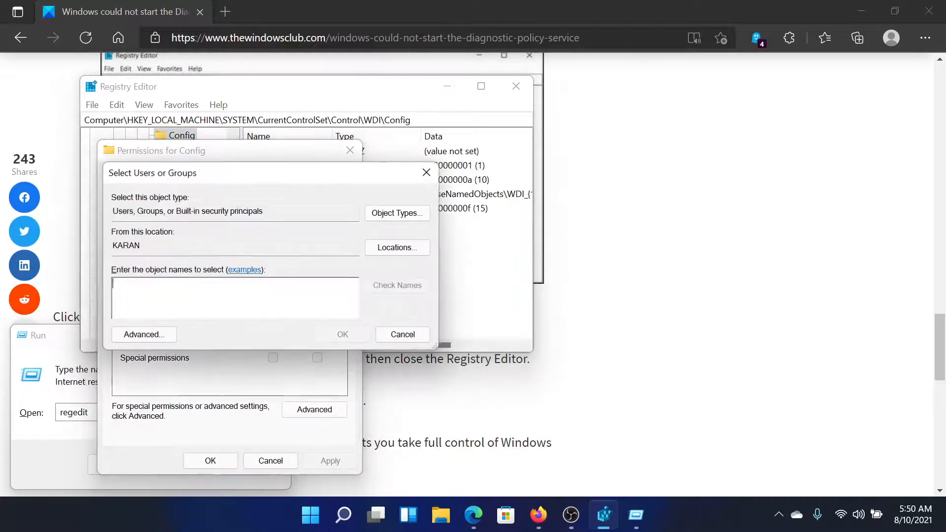
Step: Copy the account name 'NT Service\DPS' from the Edge article
left_click(500, 401)
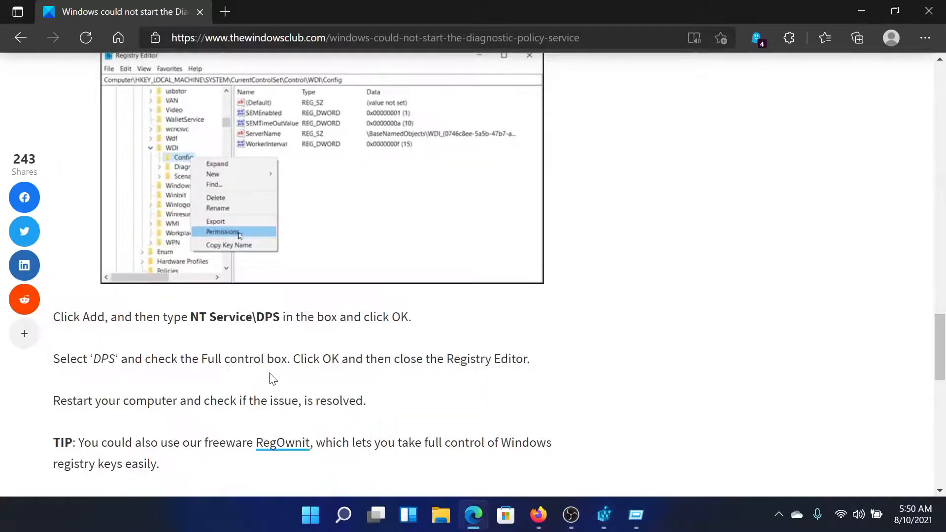
left_click_drag(191, 317, 280, 317)
right_click(265, 320)
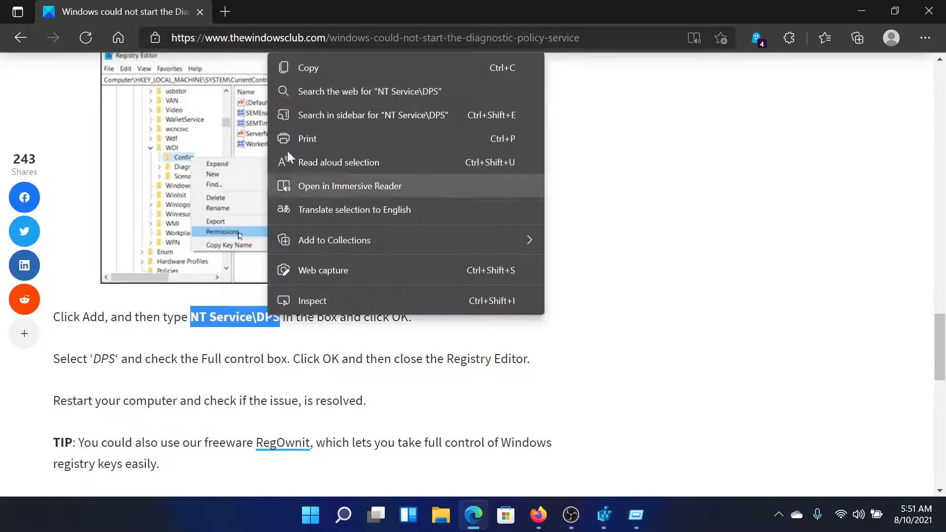
left_click(306, 69)
Step: Add NT Service\DPS to the Config key permissions via Check Names and confirm
left_click(605, 516)
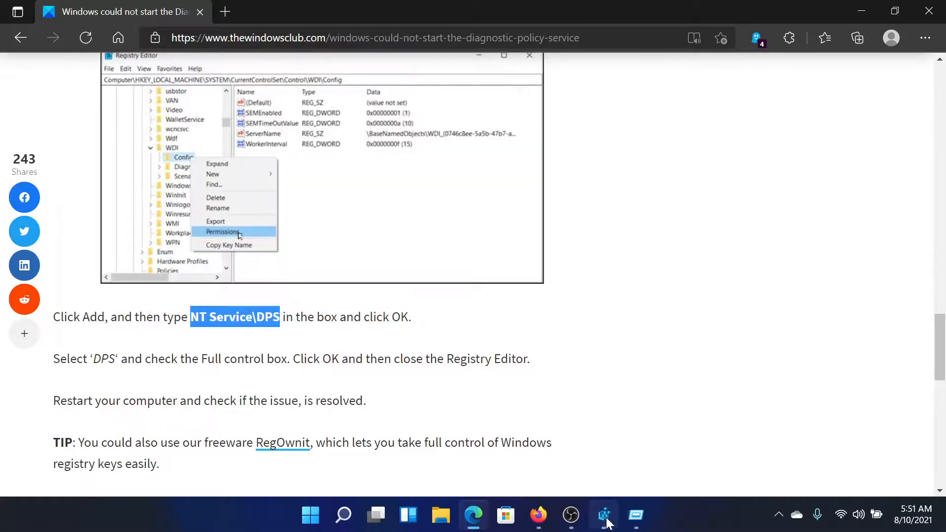
right_click(209, 304)
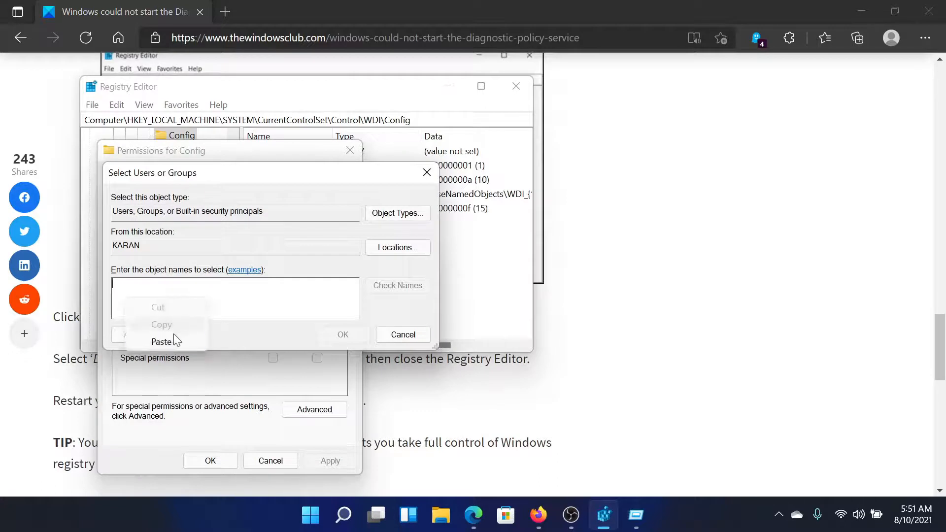
left_click(179, 339)
left_click(381, 287)
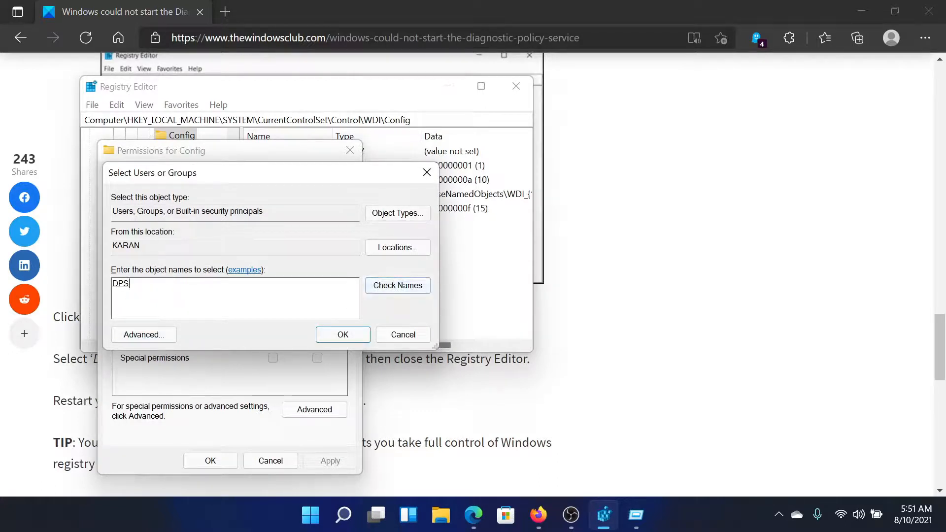
left_click(341, 335)
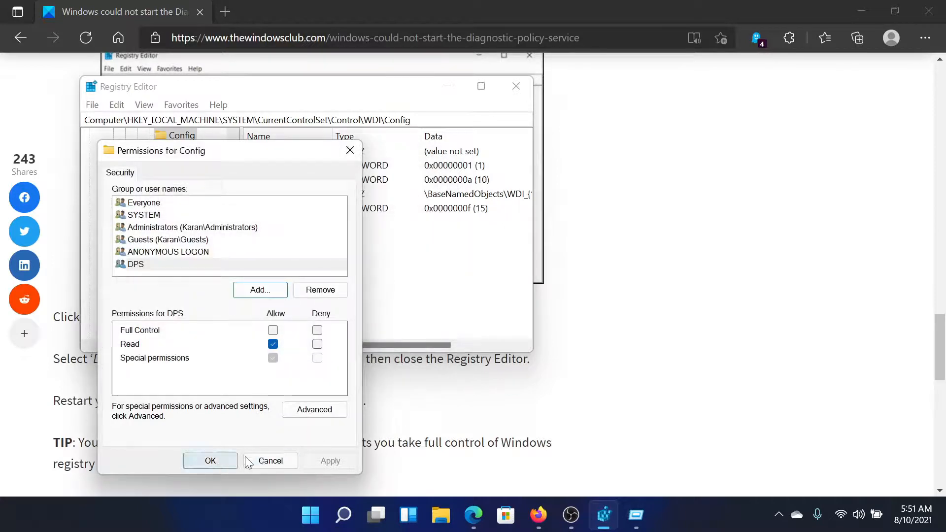
left_click(211, 461)
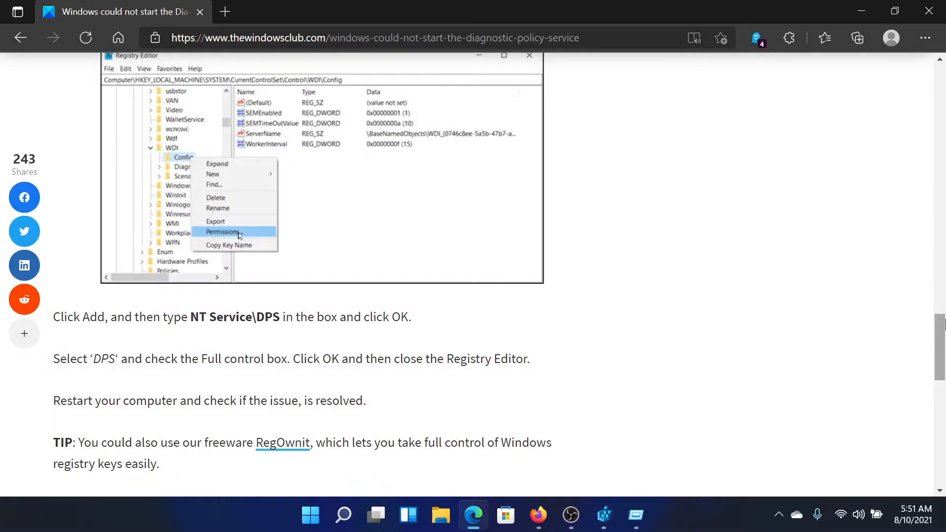
Step: Bring the Edge article back into focus at its top
left_click(942, 235)
left_click_drag(943, 236, 941, 77)
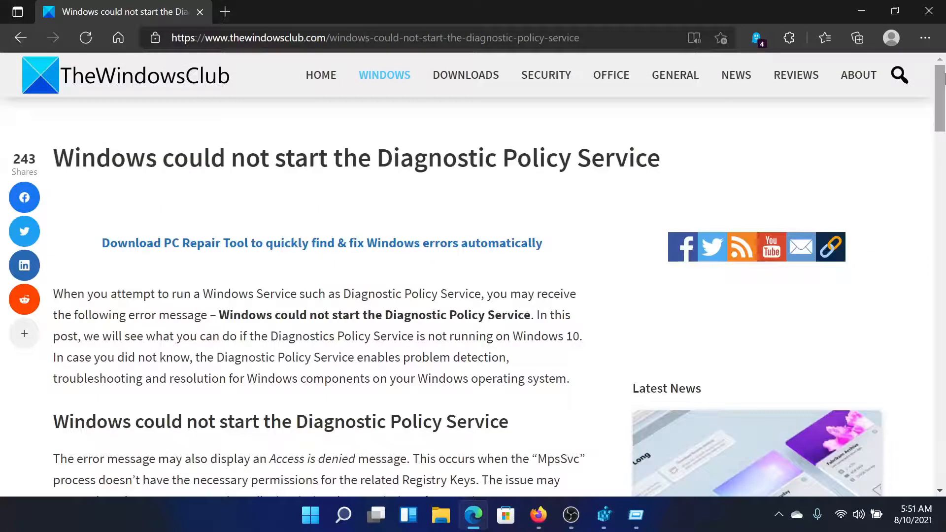